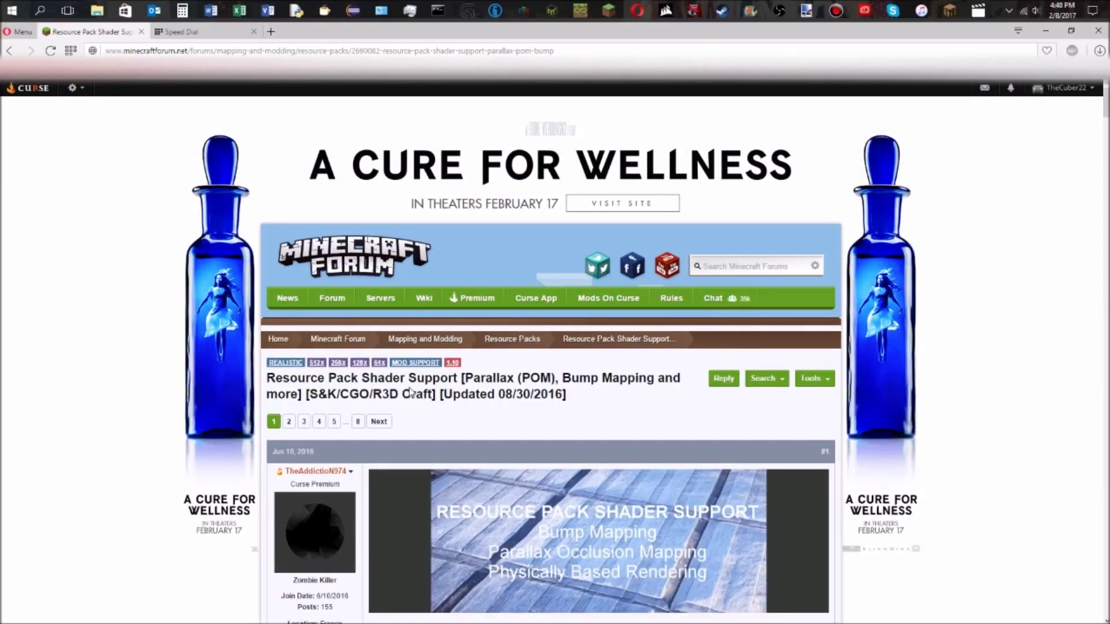
# - Find the Downloads section of the Resource Pack Shader Support thread and show the R3D Craft Smooth Realism download links
pyautogui.scroll(-2, 410, 394)
pyautogui.scroll(-5, 548, 324)
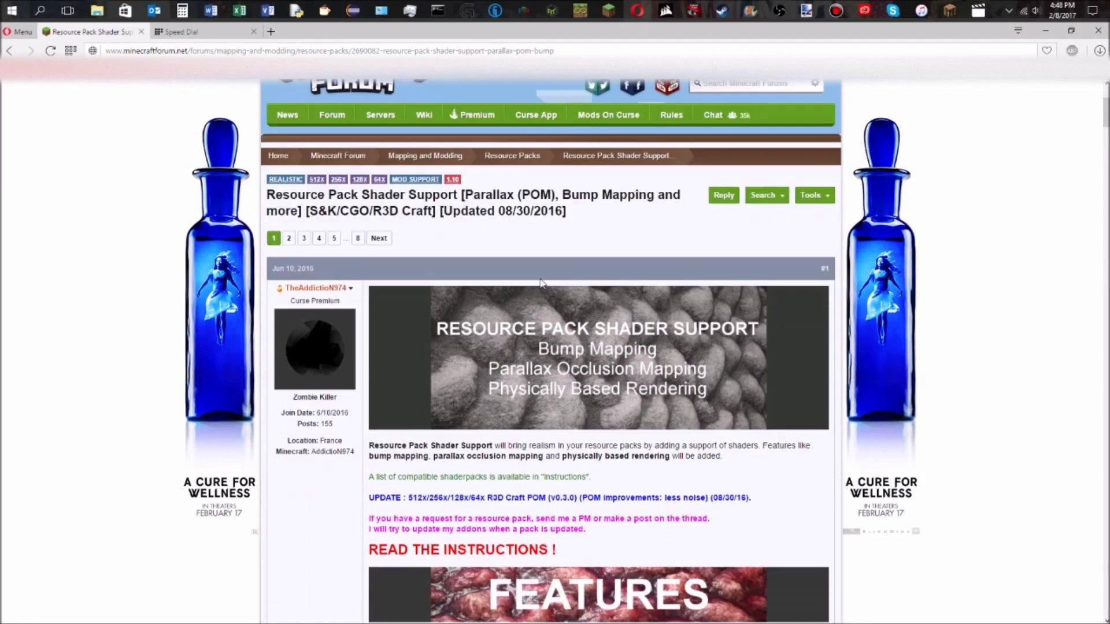
pyautogui.scroll(2, 546, 370)
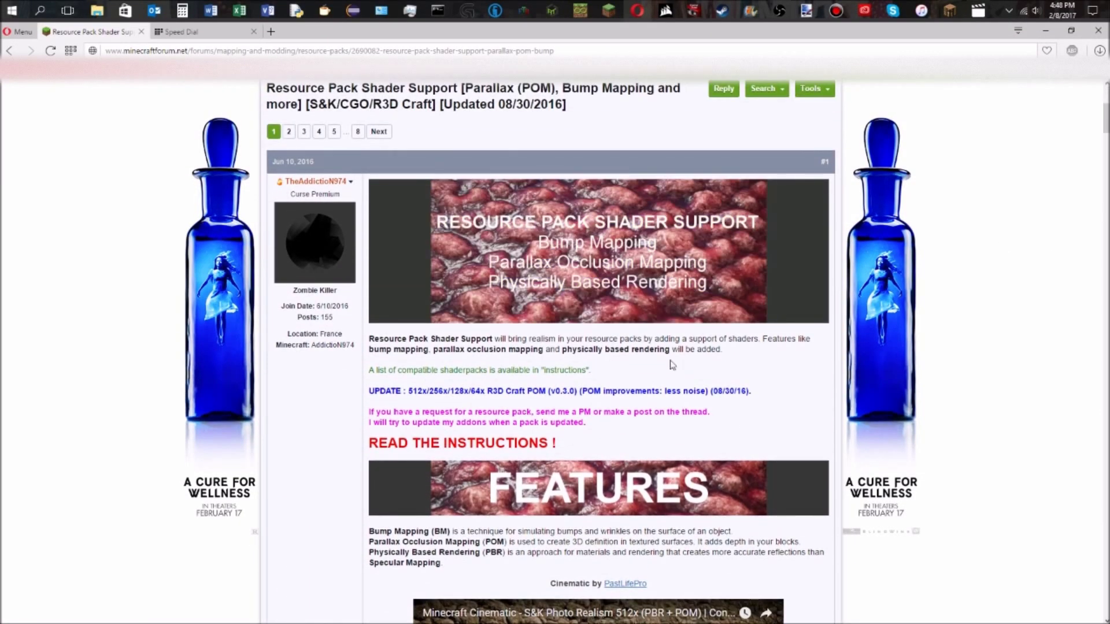
pyautogui.scroll(-13, 548, 455)
pyautogui.scroll(-20, 584, 315)
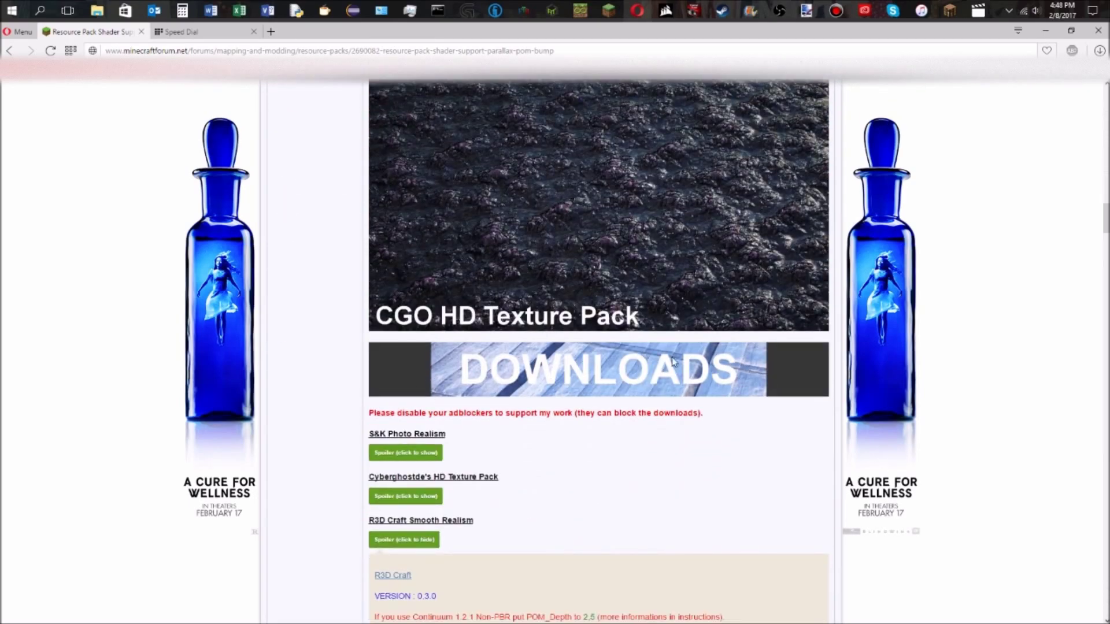
pyautogui.scroll(-3, 428, 348)
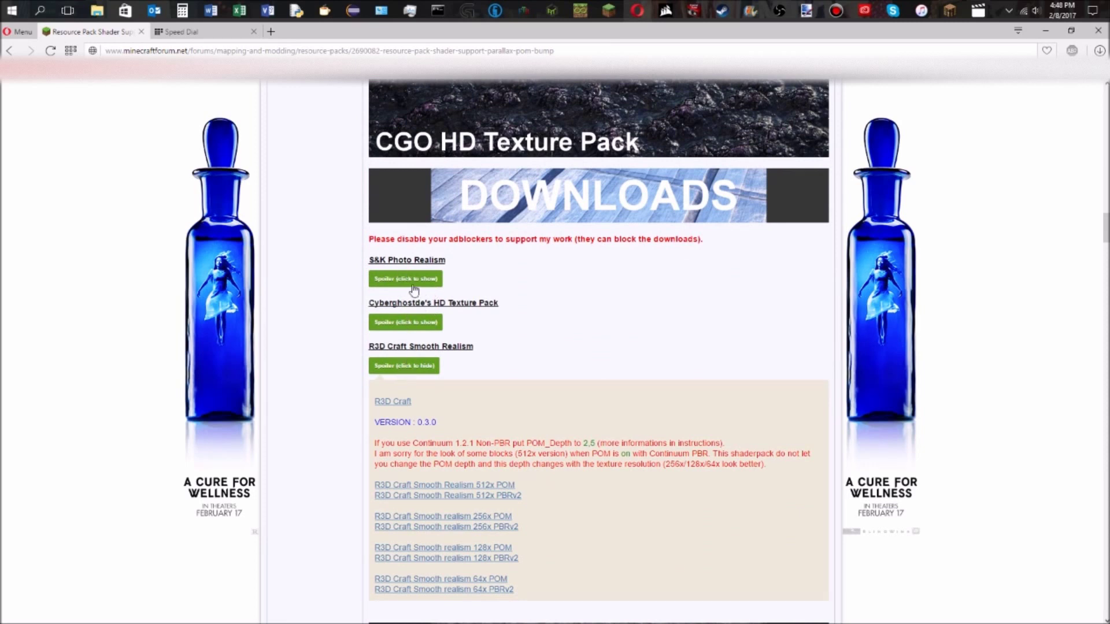
pyautogui.click(421, 366)
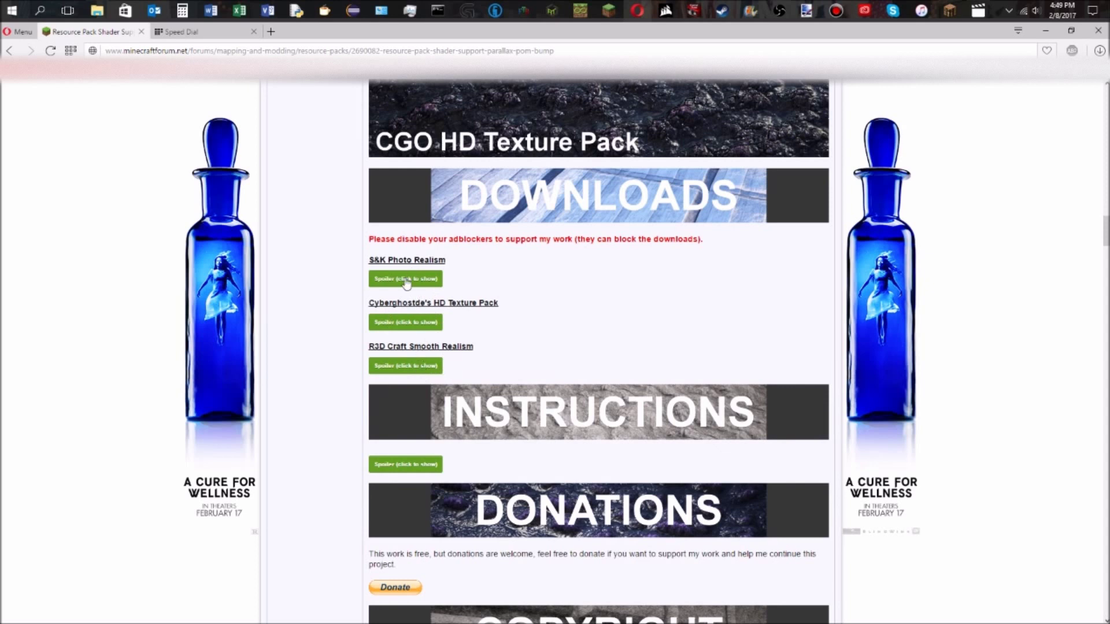
pyautogui.click(405, 366)
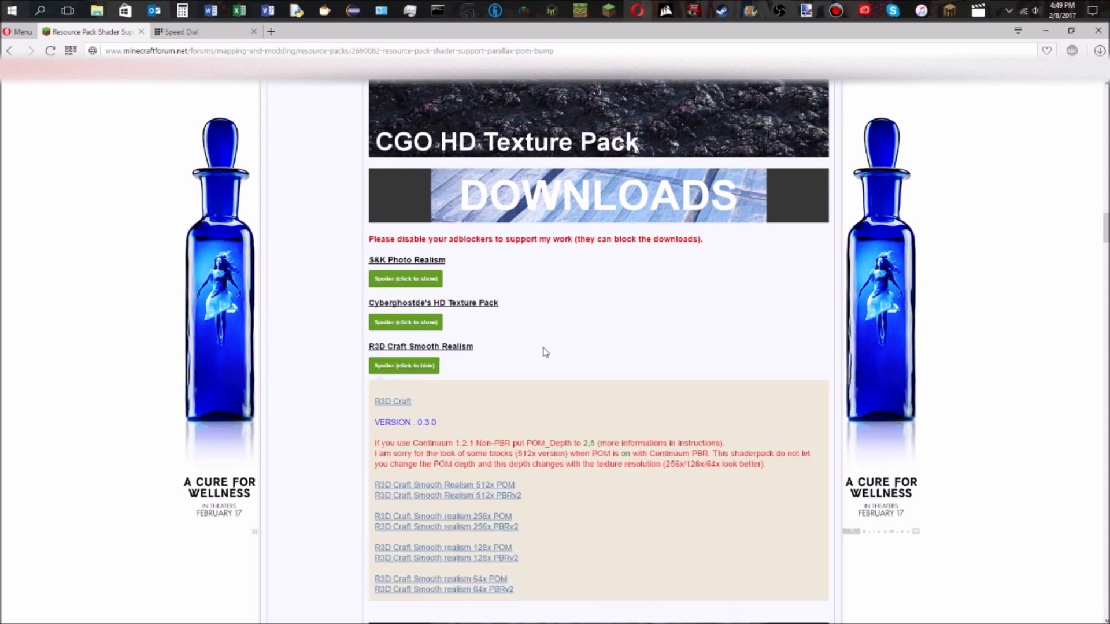
pyautogui.scroll(-1, 545, 352)
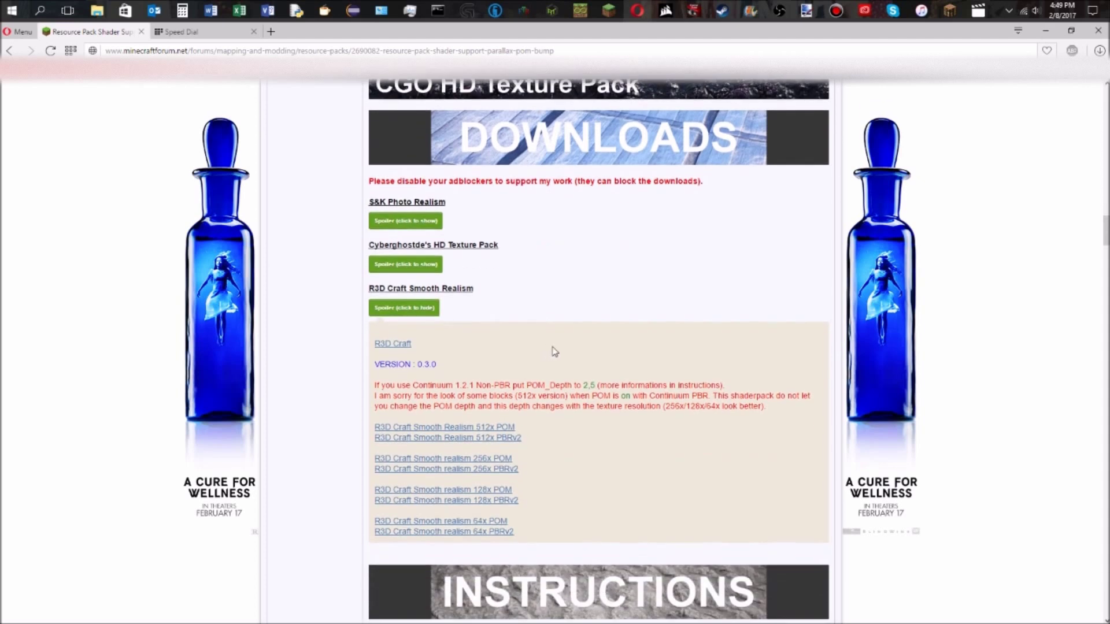
# - Open the R3D Craft thread in a new tab, examine its download list, and return to the shader support thread
pyautogui.rightClick(401, 350)
pyautogui.click(420, 356)
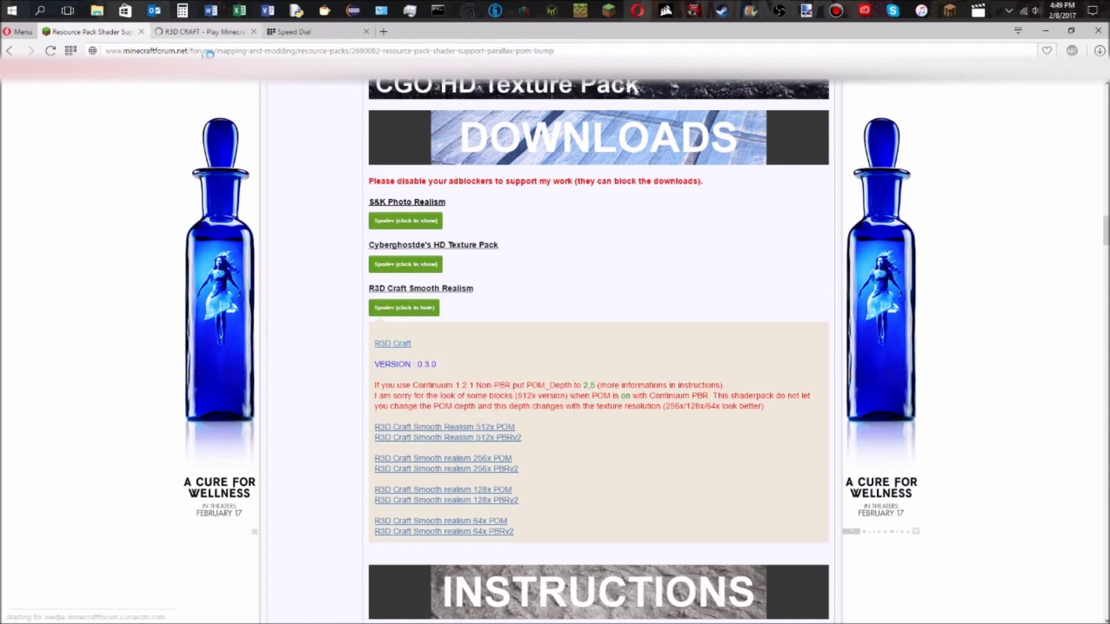
pyautogui.click(199, 32)
pyautogui.scroll(-15, 506, 288)
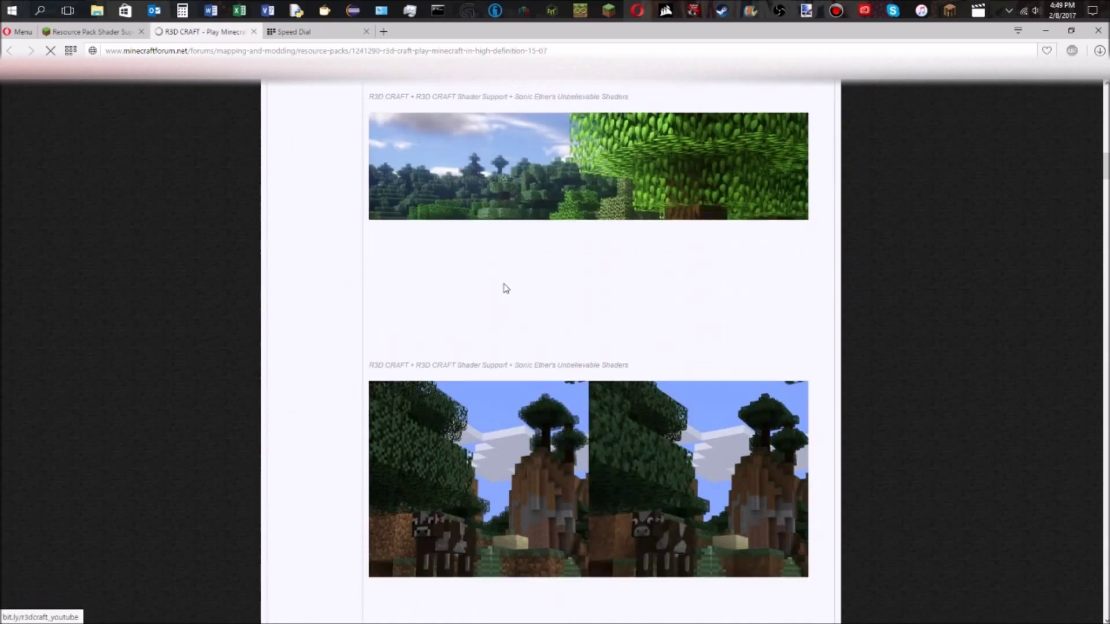
pyautogui.scroll(-20, 506, 287)
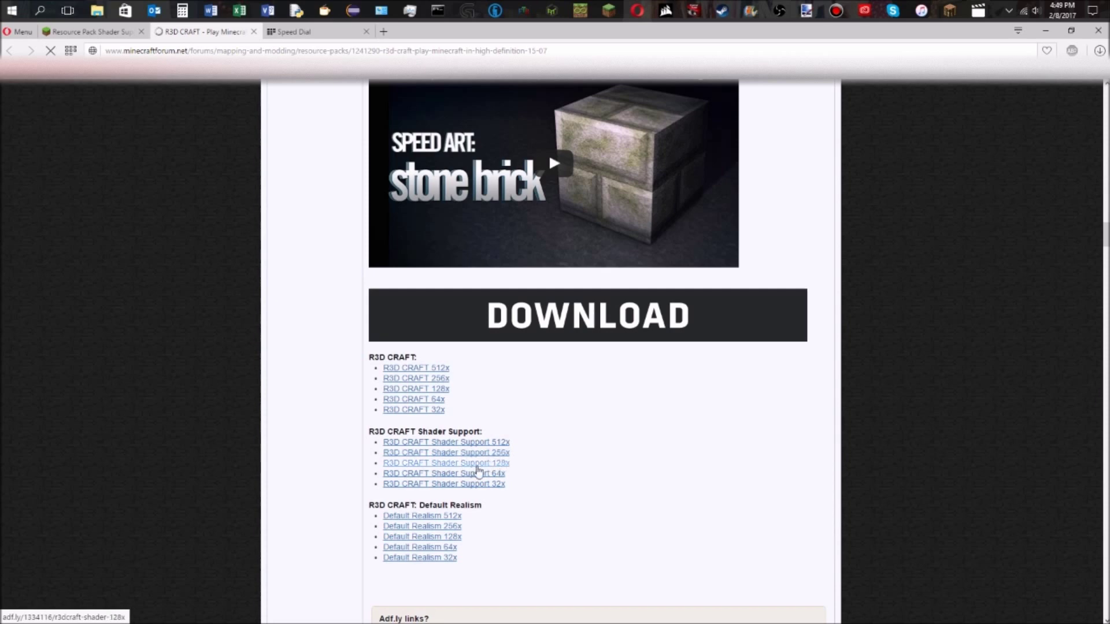
pyautogui.click(91, 31)
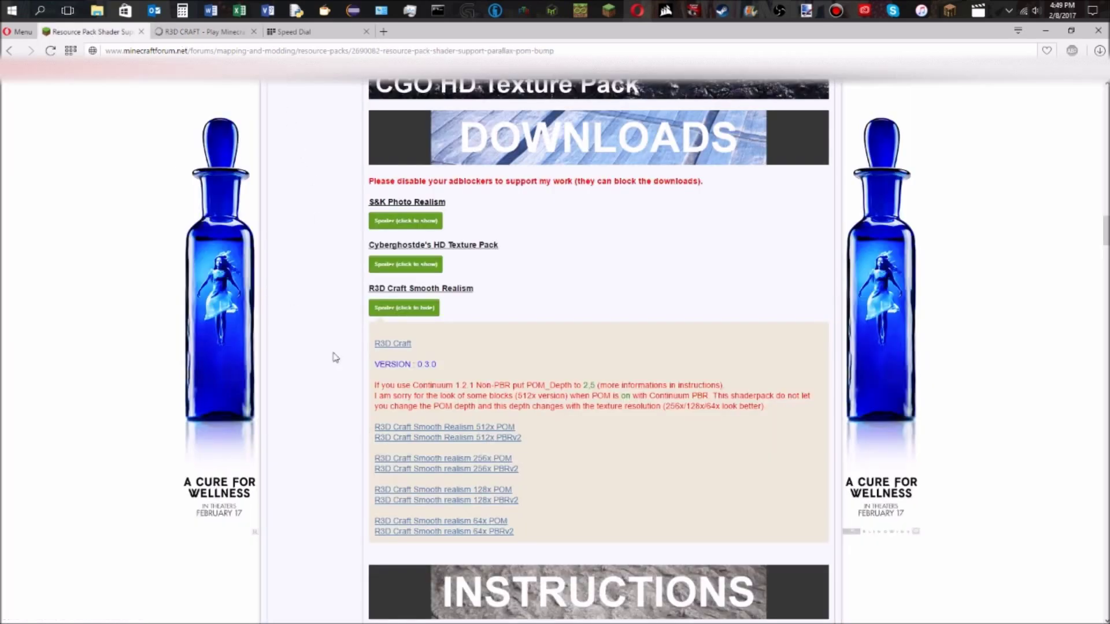
pyautogui.scroll(-1, 592, 412)
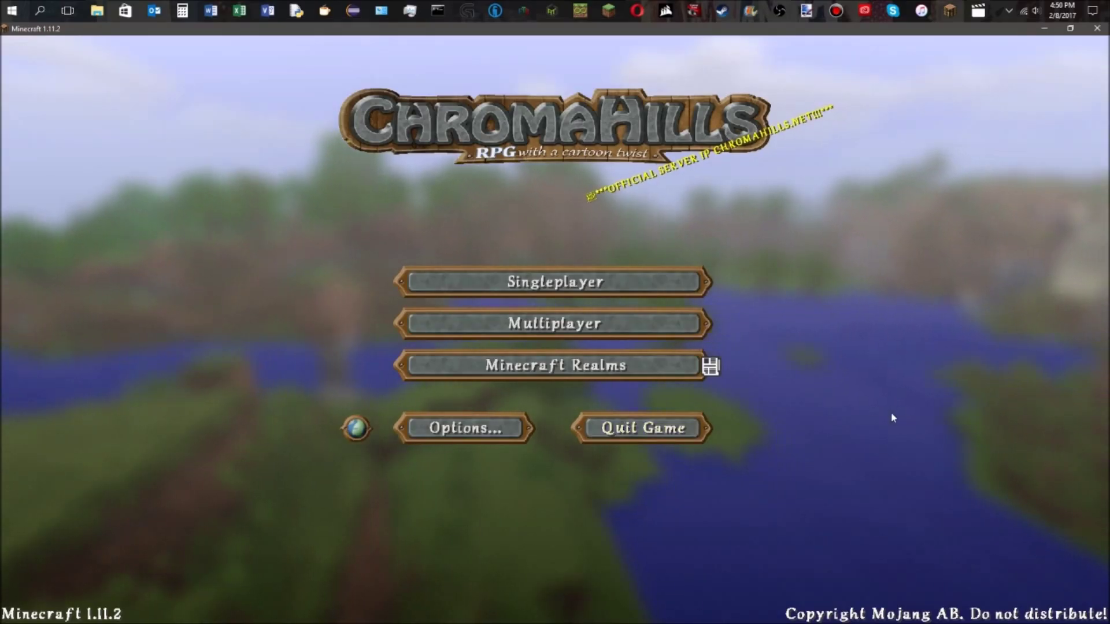
# - Switch to Minecraft, open the resource pack folder, and apply the selection with the R3D CRAFT 128x POM and PBRv2 packs
pyautogui.click(461, 438)
pyautogui.click(423, 350)
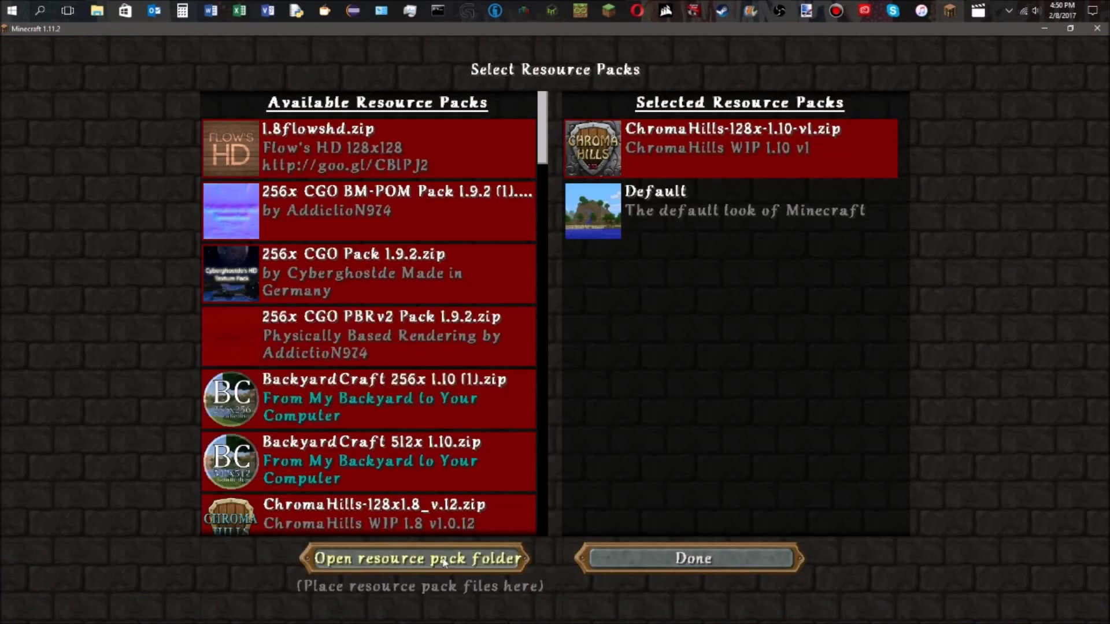
pyautogui.click(410, 559)
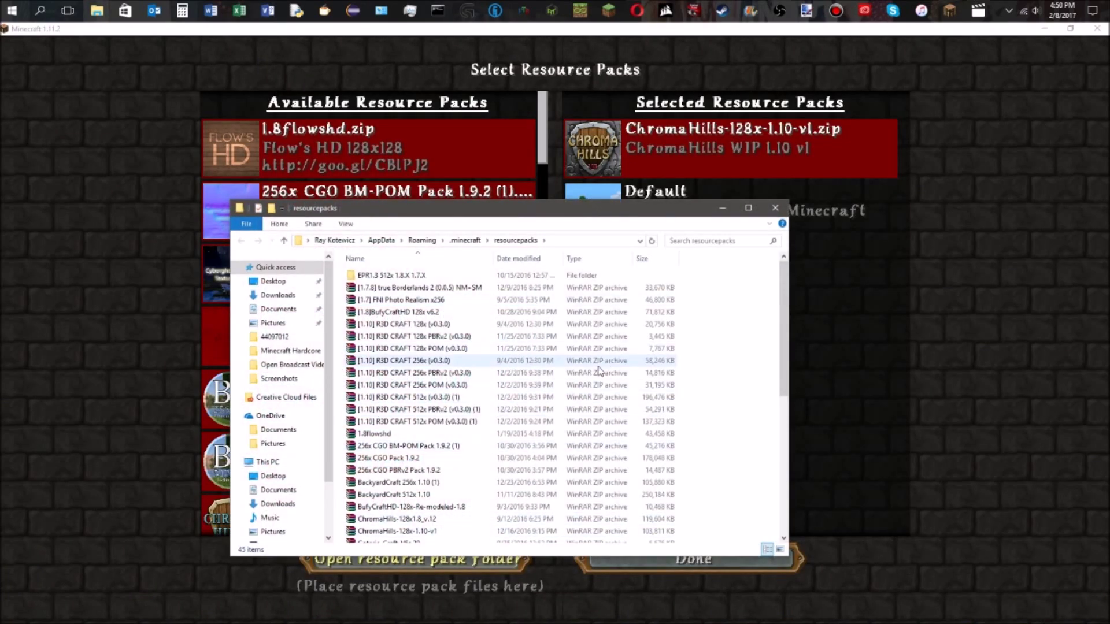
pyautogui.moveTo(682, 327); pyautogui.dragTo(634, 363)
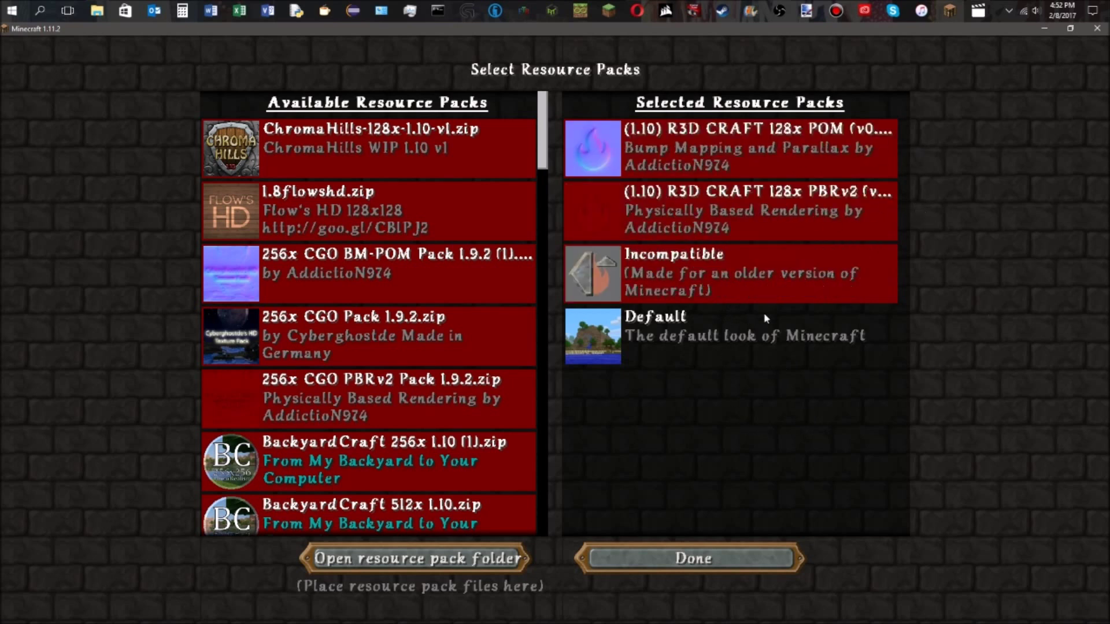
pyautogui.click(688, 560)
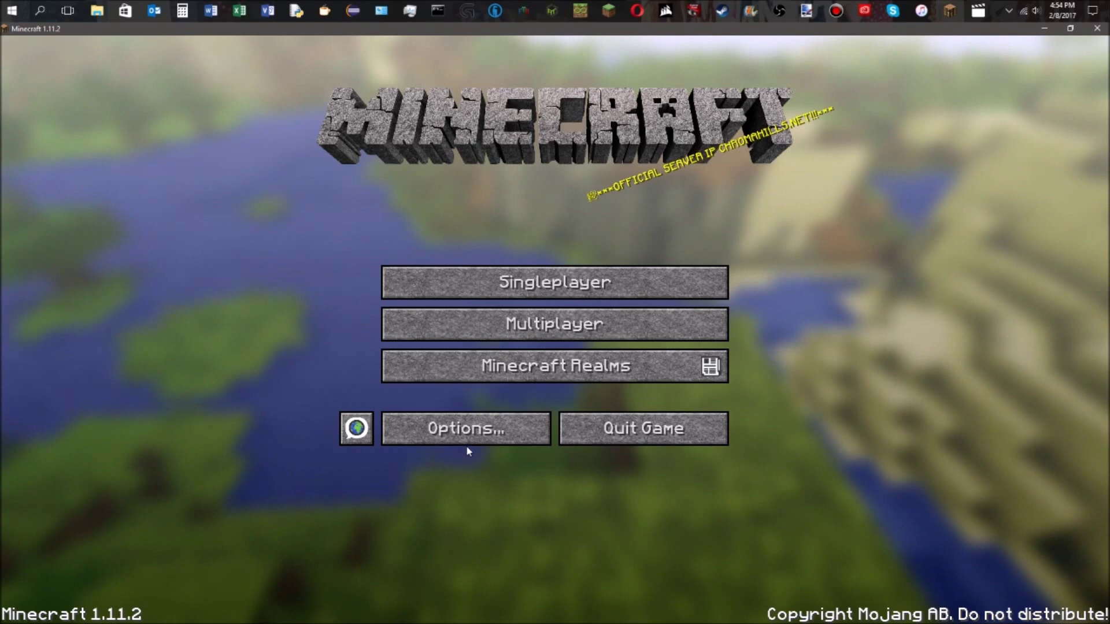
# - Open the POMnSPEC settings in the shader options of Continuum Shaders for MC 1.2 (Low-Ultra)
pyautogui.click(467, 443)
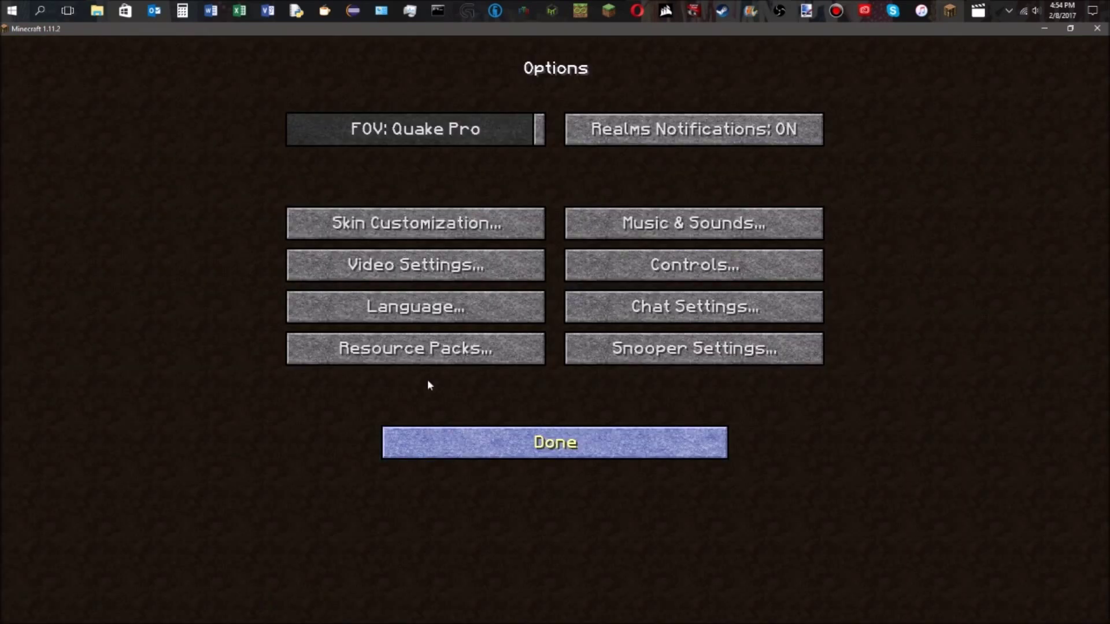
pyautogui.click(445, 265)
pyautogui.click(420, 351)
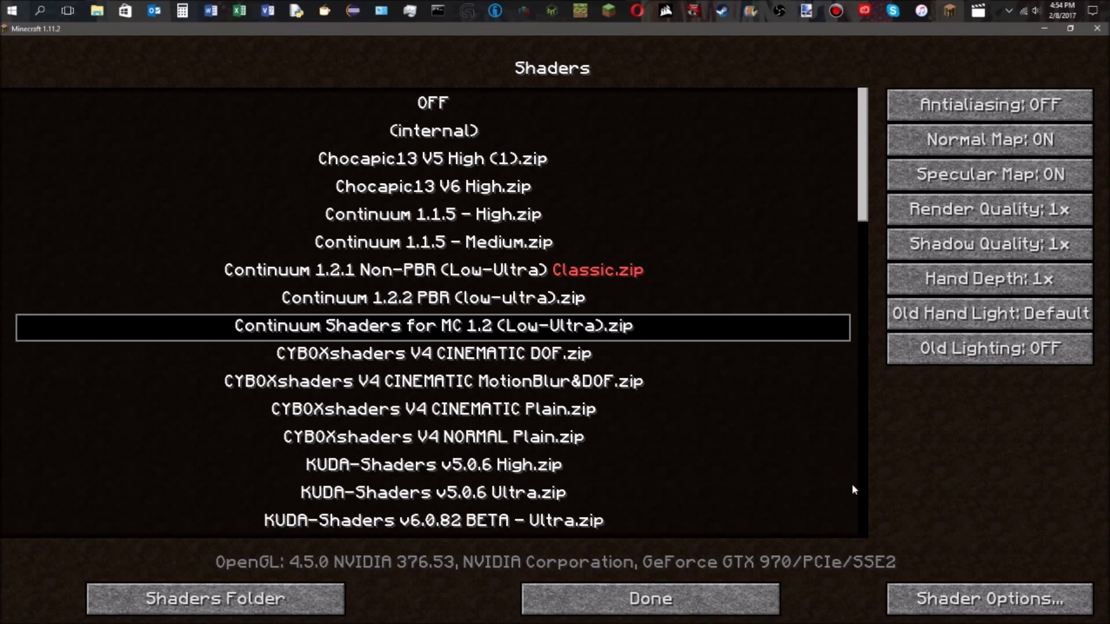
pyautogui.click(989, 603)
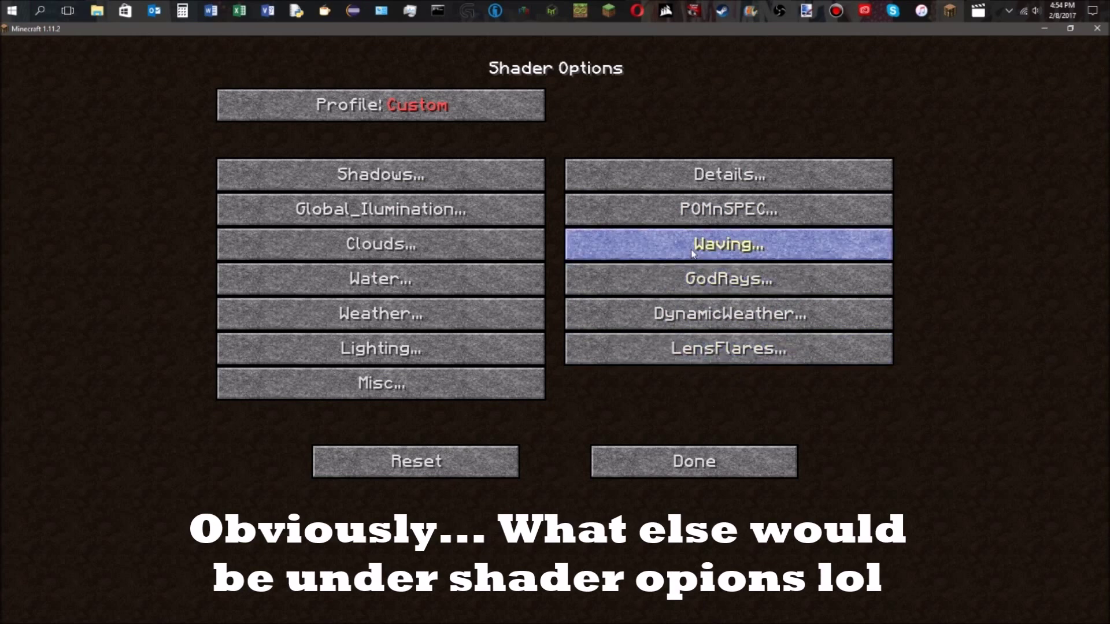
pyautogui.click(723, 211)
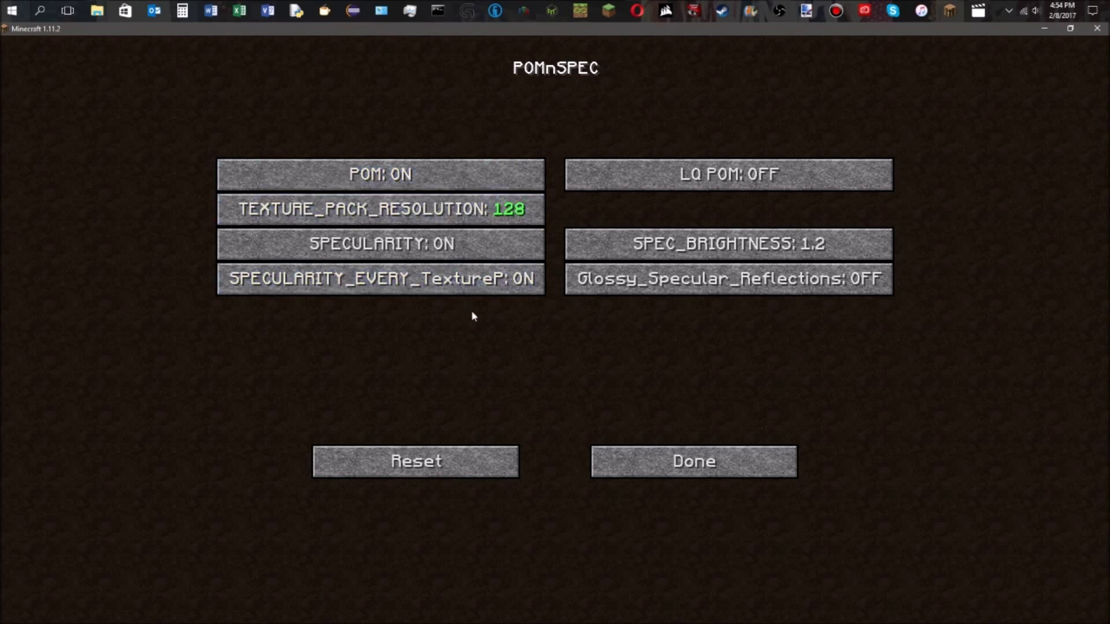
pyautogui.click(696, 460)
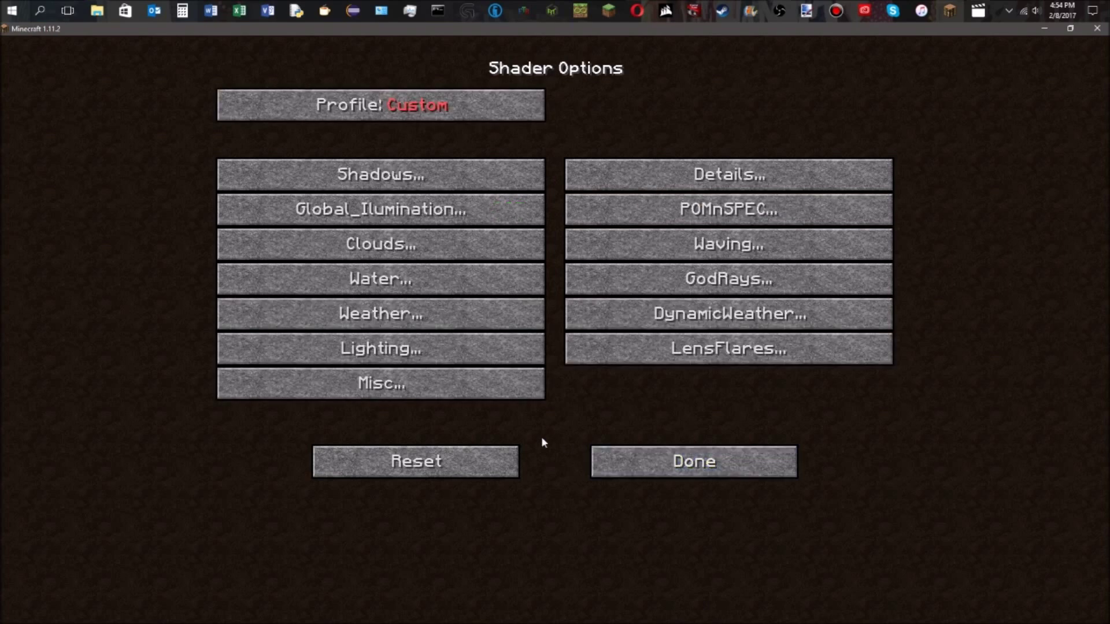
pyautogui.click(712, 217)
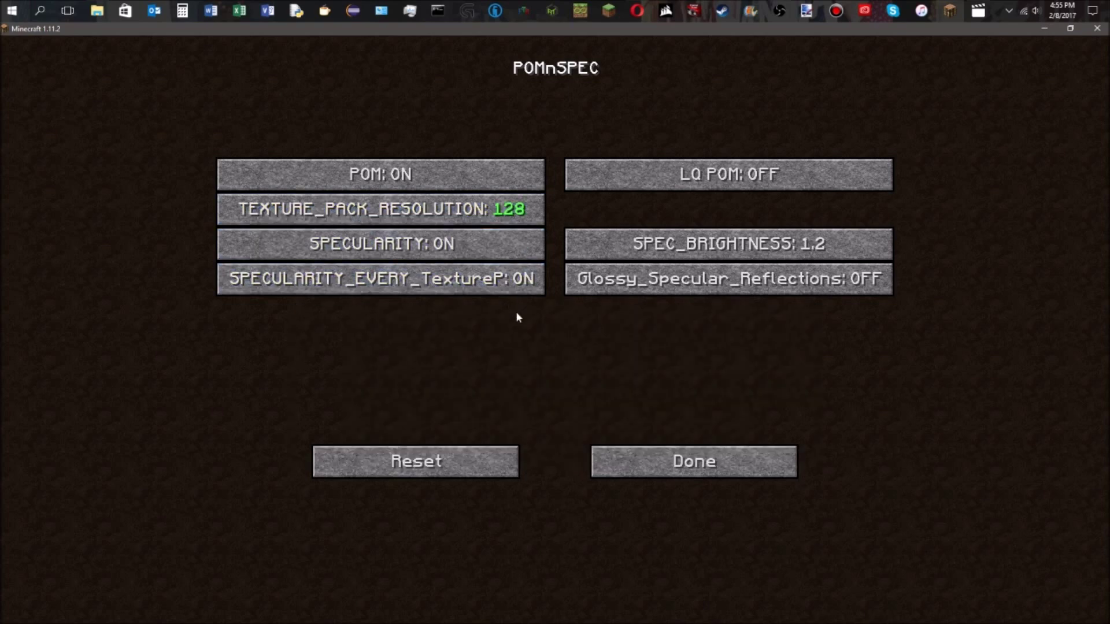
pyautogui.click(671, 478)
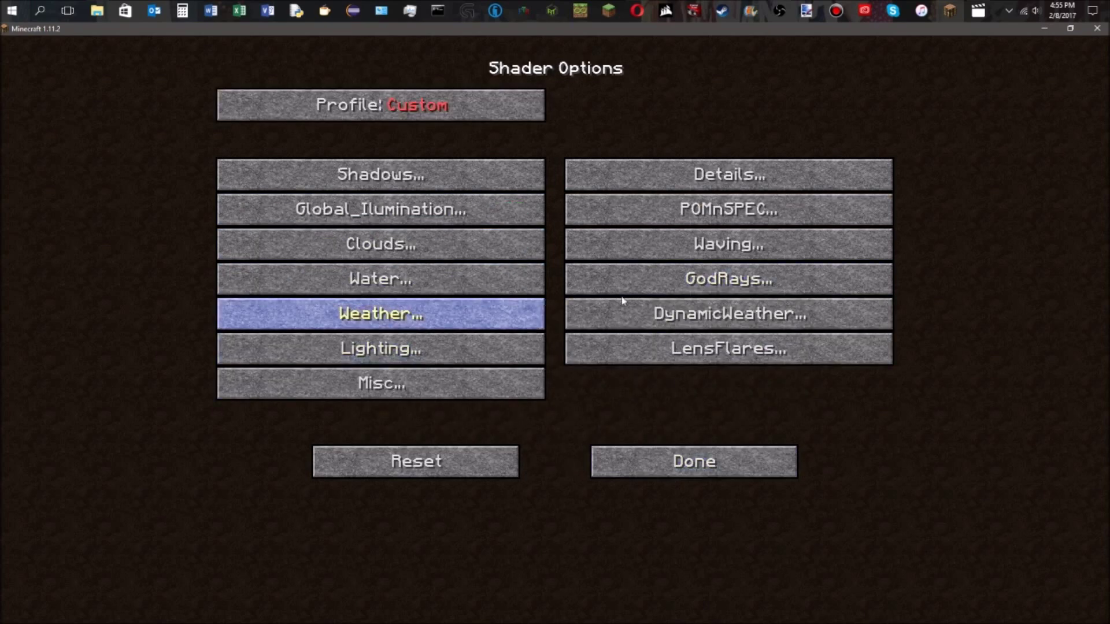
pyautogui.click(716, 222)
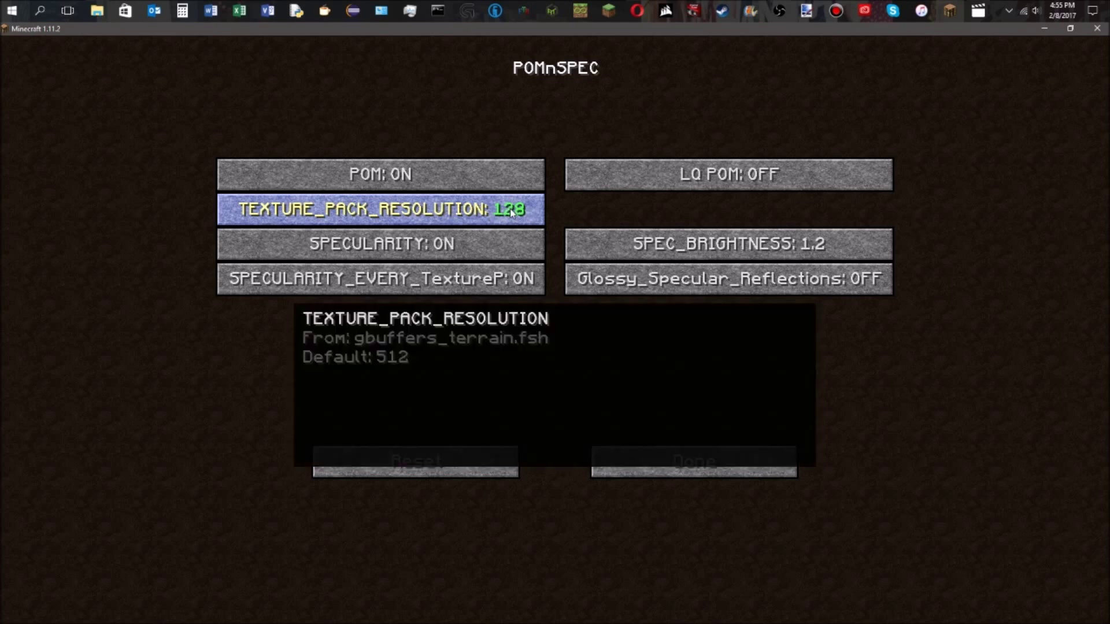
# - Cycle the TEXTURE_PACK_RESOLUTION setting through its values, including 512
pyautogui.click(514, 211)
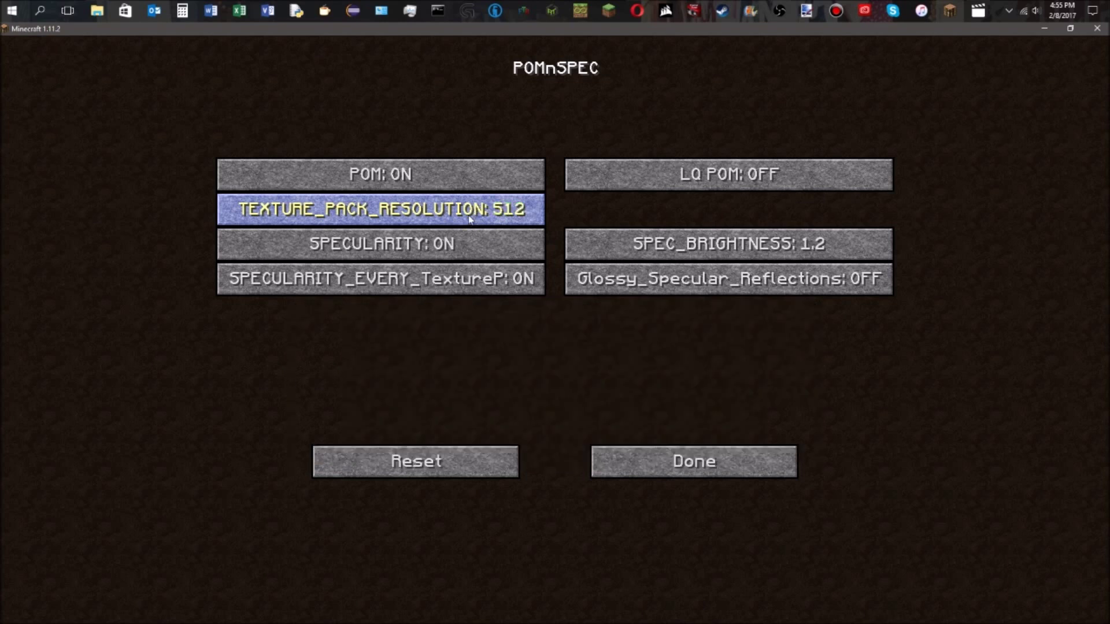
pyautogui.click(470, 216)
pyautogui.click(473, 213)
pyautogui.click(473, 212)
# - Close the shader settings and the game options to return to the title screen
pyautogui.click(656, 460)
pyautogui.click(640, 471)
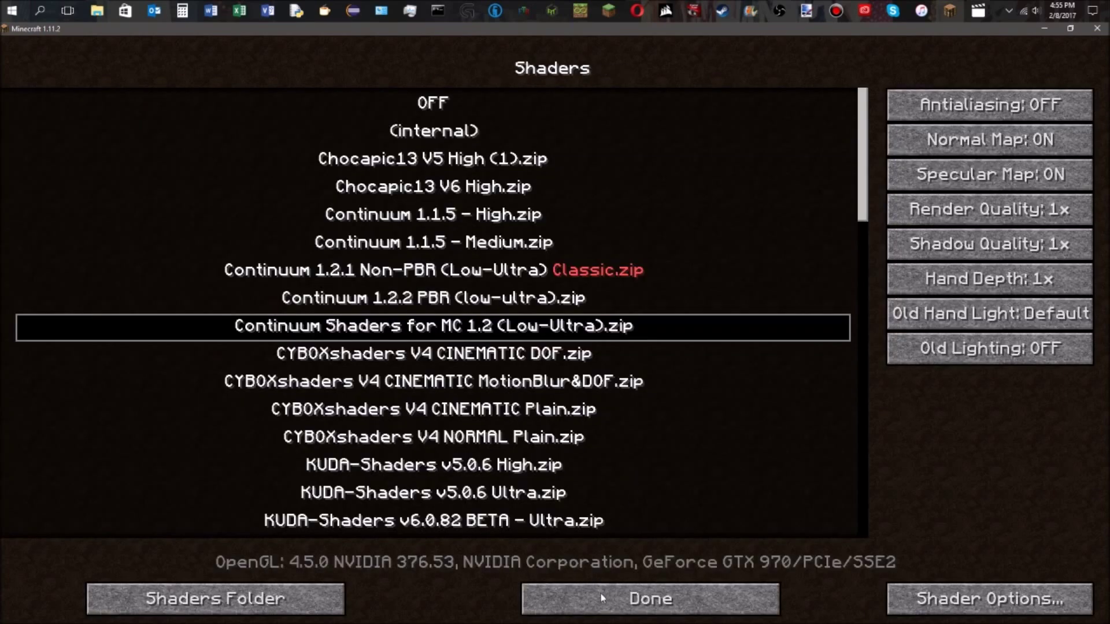
pyautogui.click(601, 593)
pyautogui.click(572, 465)
pyautogui.click(571, 455)
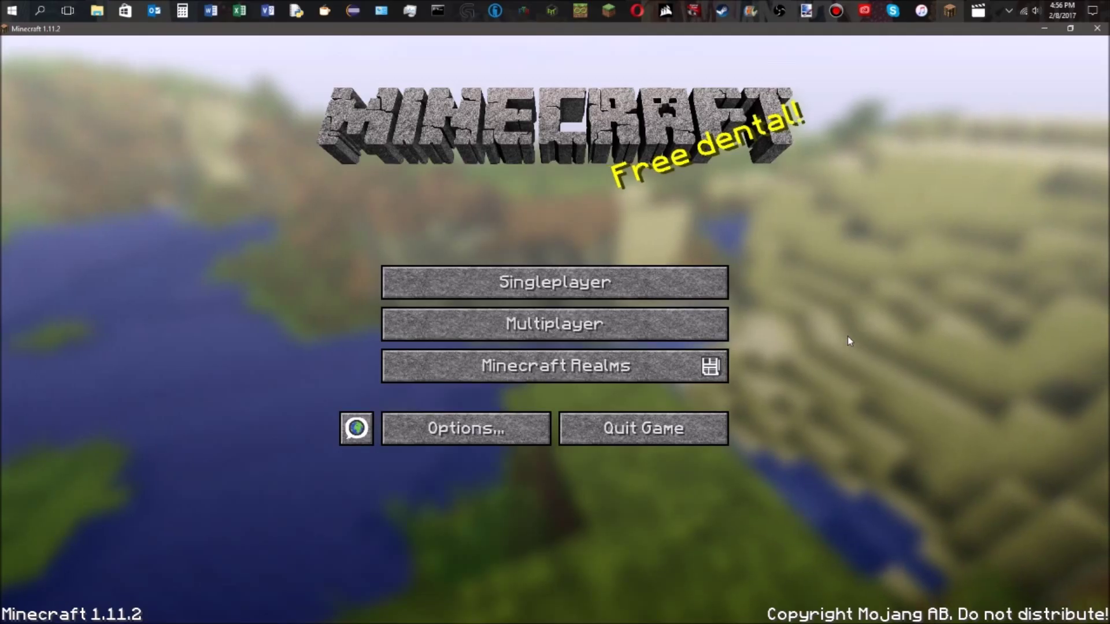